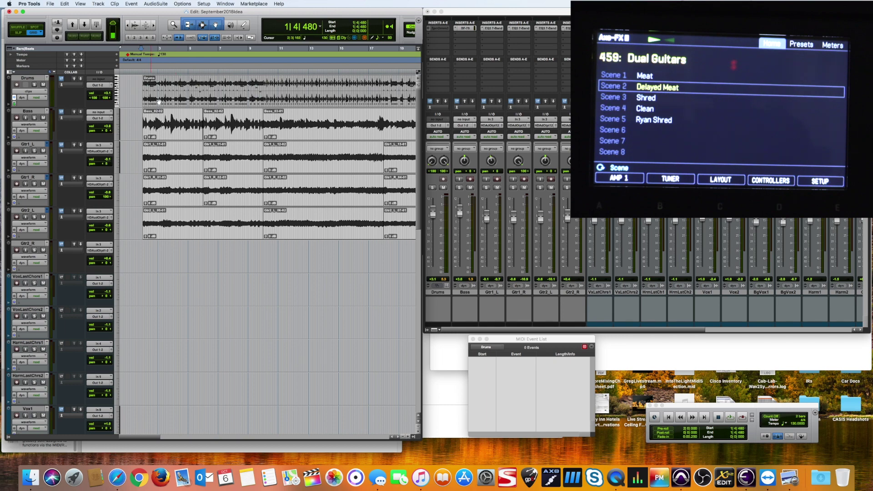
- Create one new MIDI track in ticks and move it above the Drums track
key(super+shift+n)
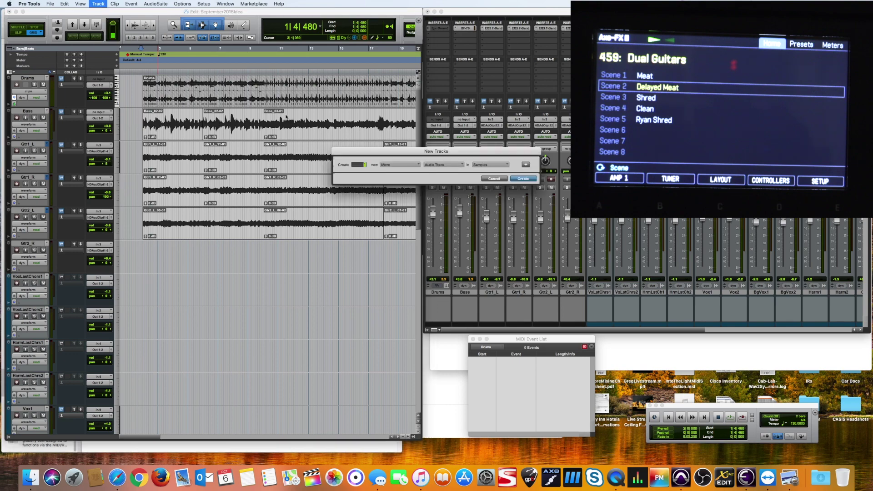
click(391, 166)
click(404, 167)
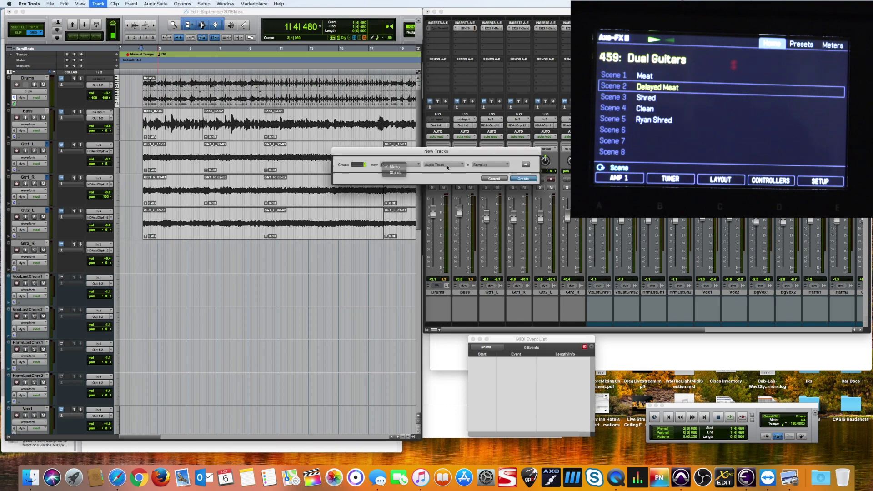
click(444, 165)
click(445, 190)
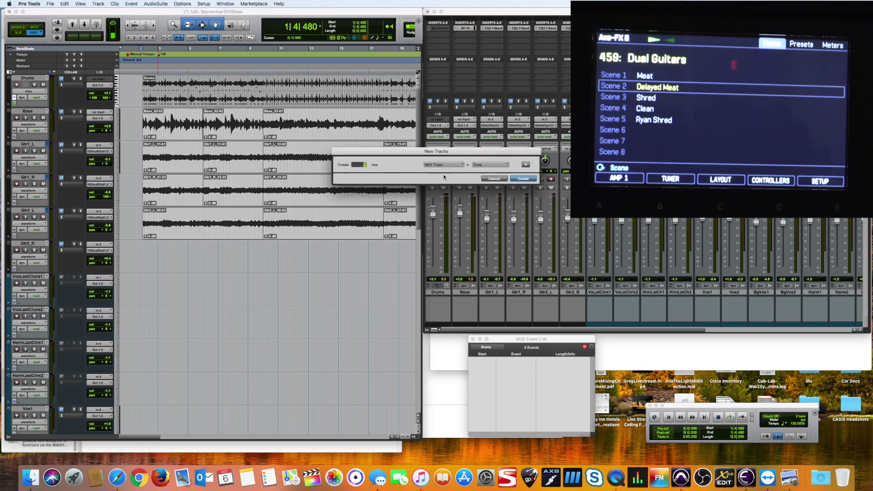
drag(448, 152, 403, 170)
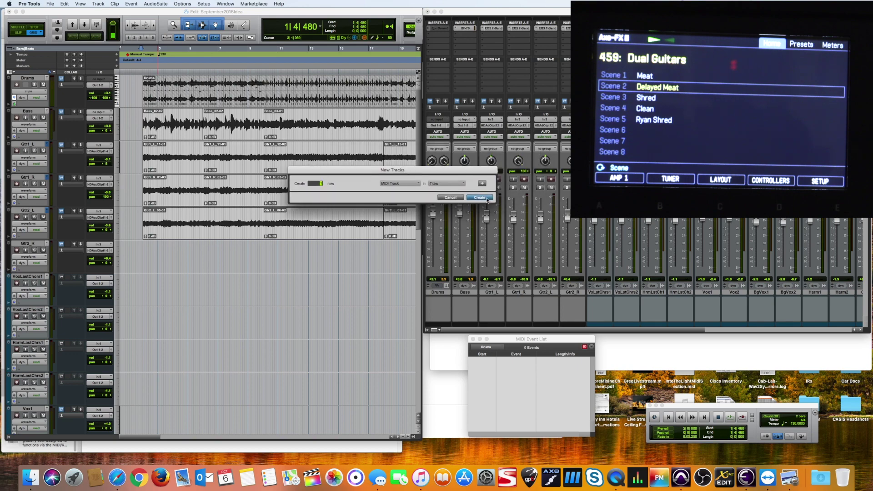
click(486, 198)
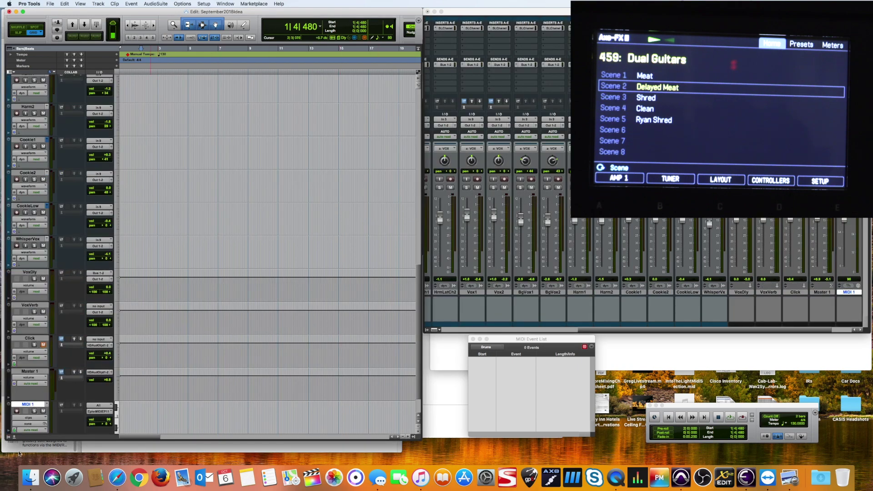
drag(21, 403, 23, 77)
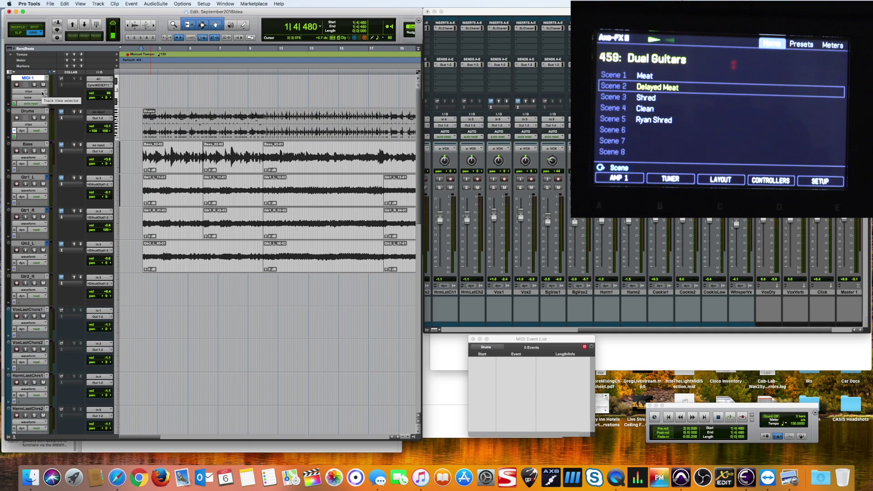
- Set the new MIDI track's view to program change and route its output to Axe-Fx III channel-1
click(43, 92)
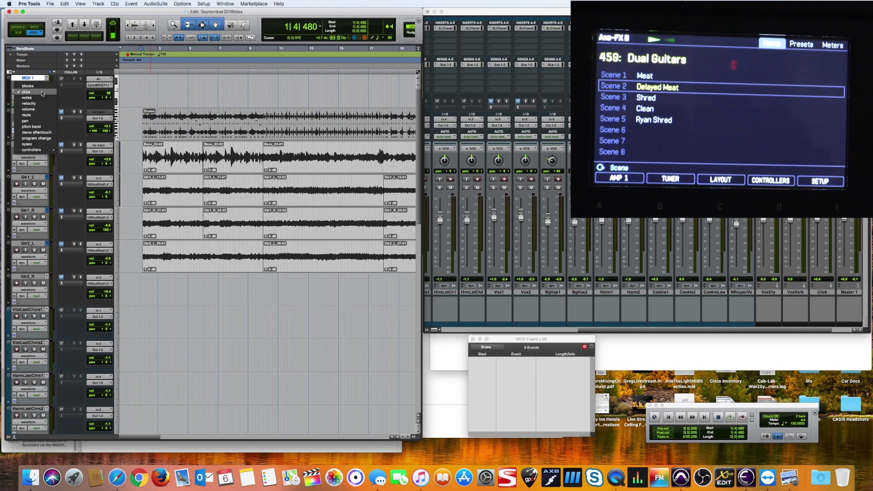
click(39, 138)
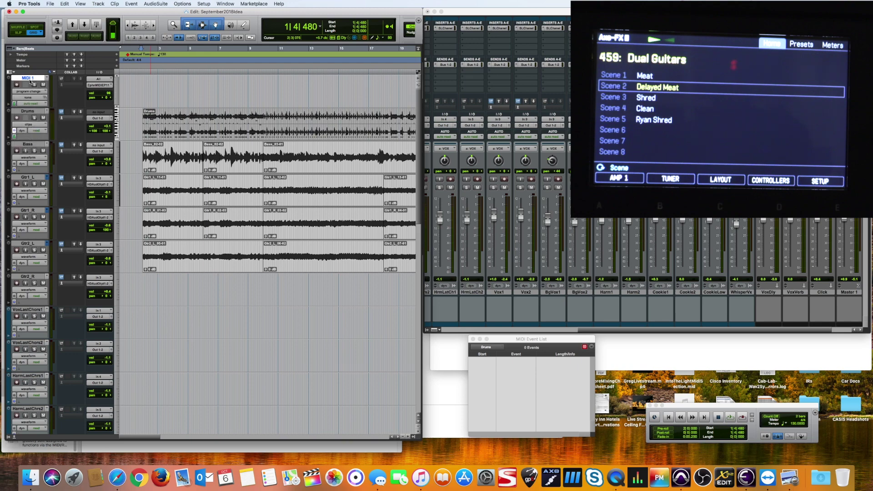
click(102, 86)
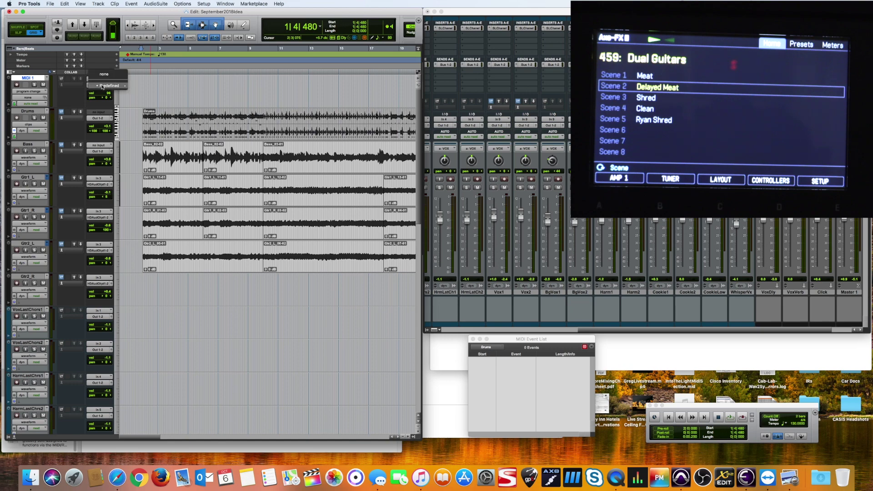
click(88, 106)
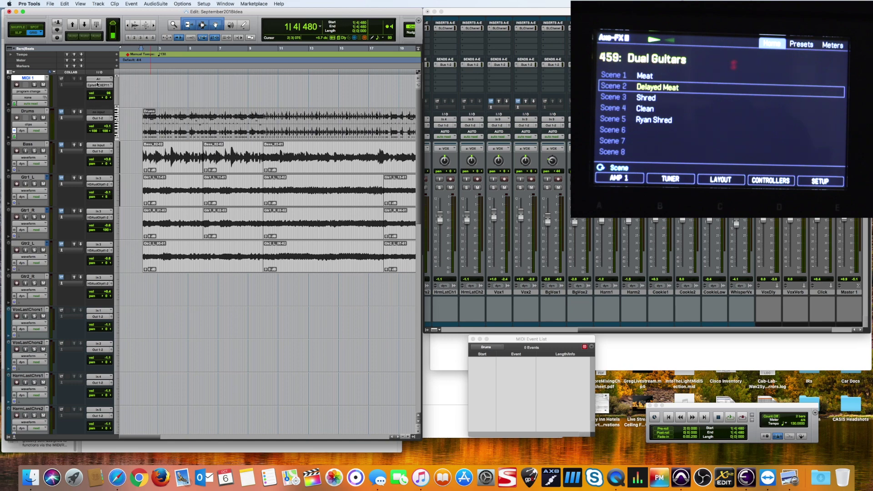
click(99, 85)
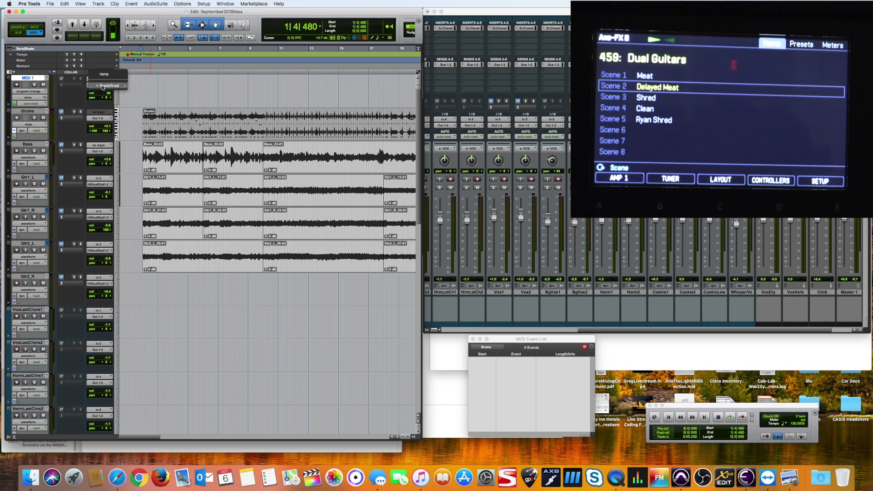
mouse_move(105, 87)
mouse_move(136, 88)
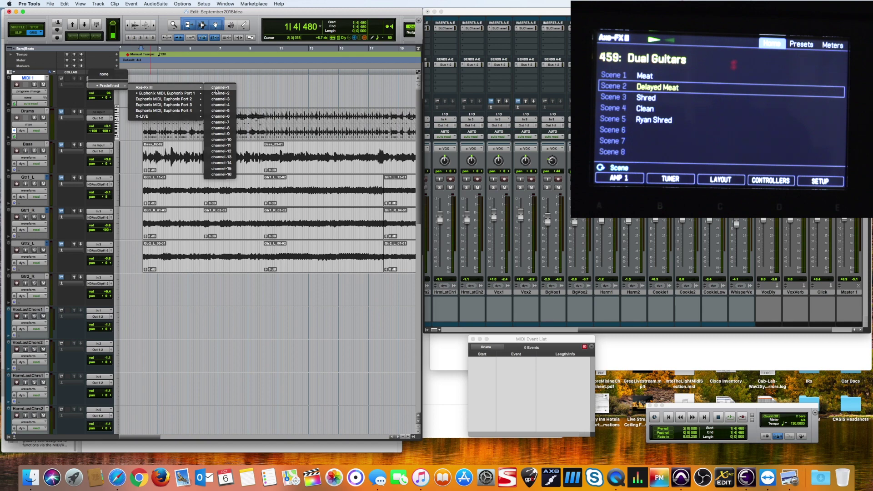
click(217, 88)
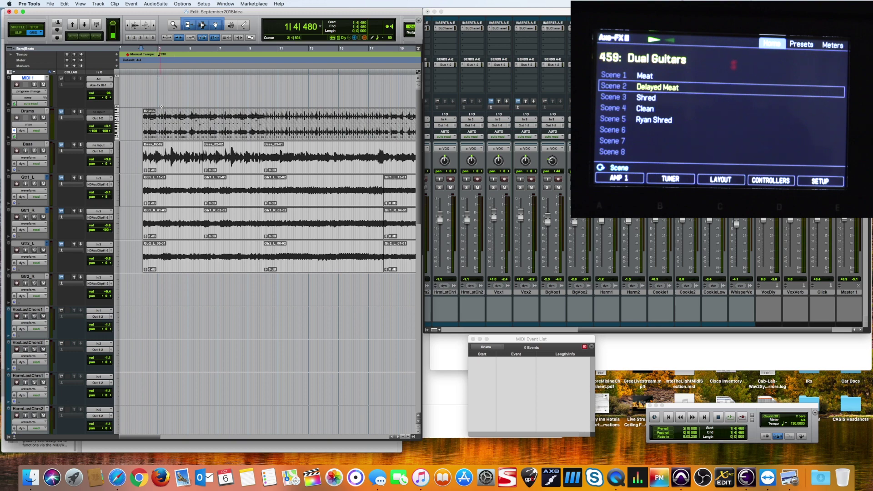
- Insert a program change event on the MIDI track at 2|1|000, dismissing the patch file notice
click(142, 85)
click(144, 87)
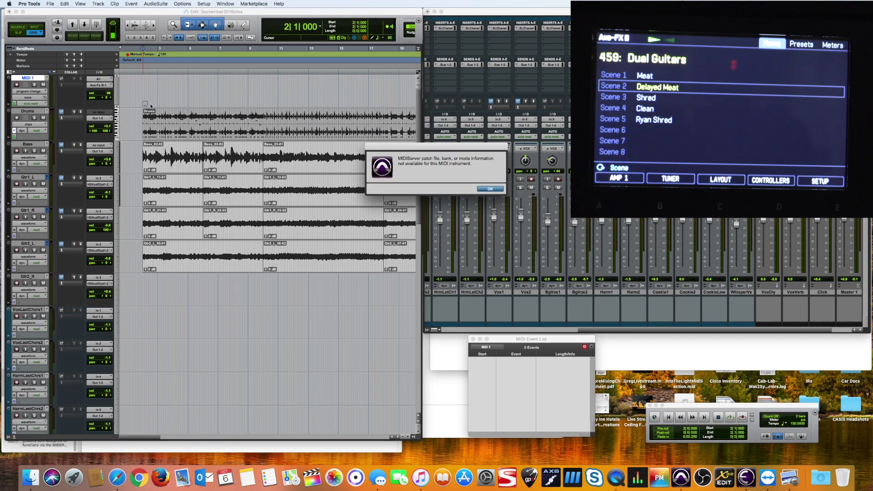
click(489, 189)
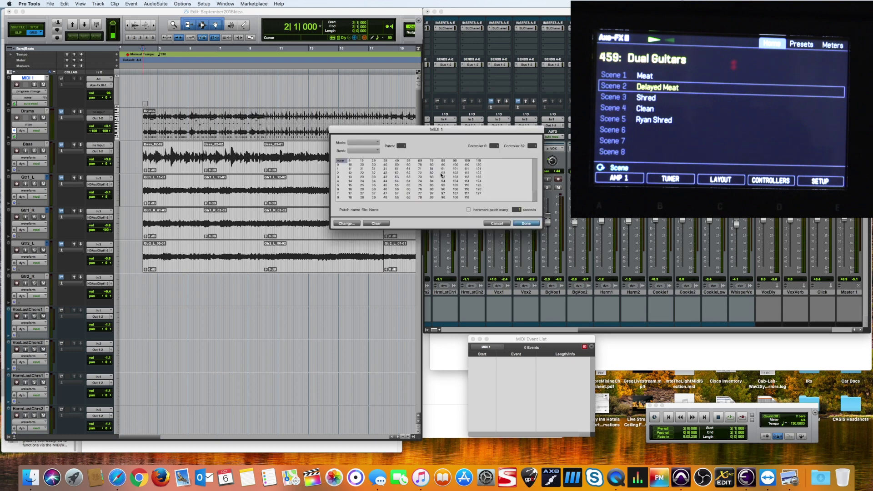
drag(440, 135, 456, 196)
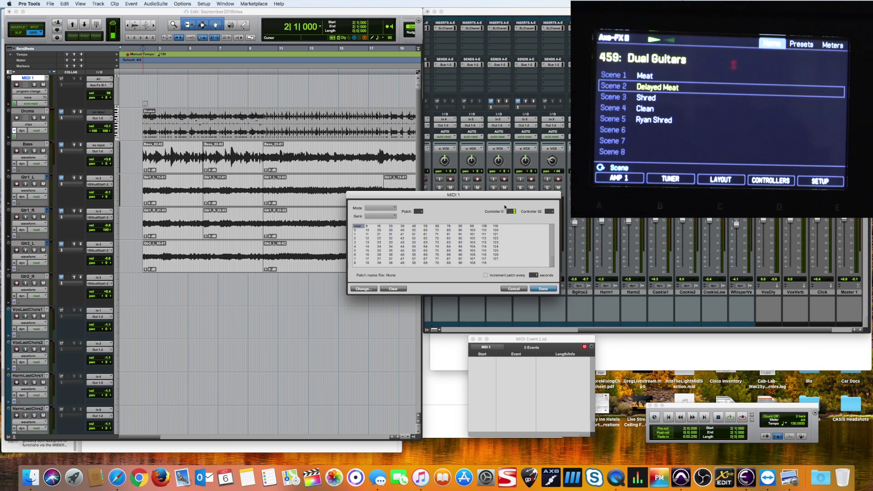
drag(506, 197, 507, 210)
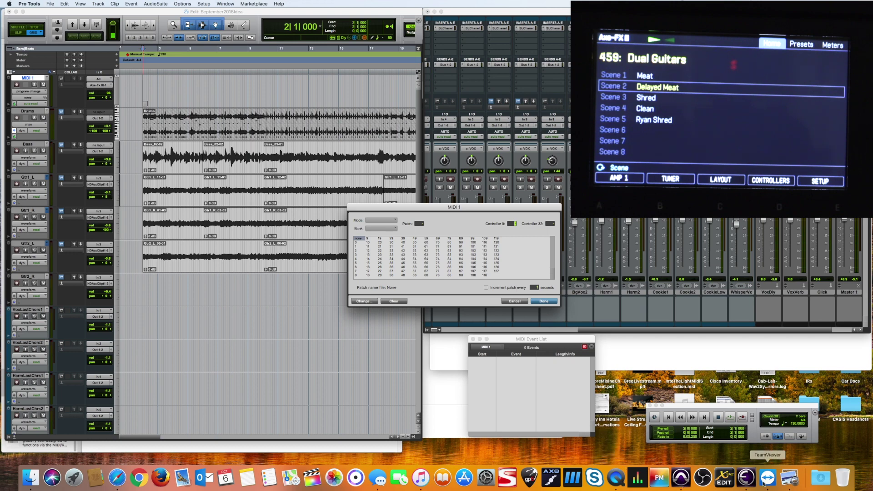
- Look up the MIDI bank and program change values for preset 459 in the Axe-Fx III owner's manual in Preview
click(790, 478)
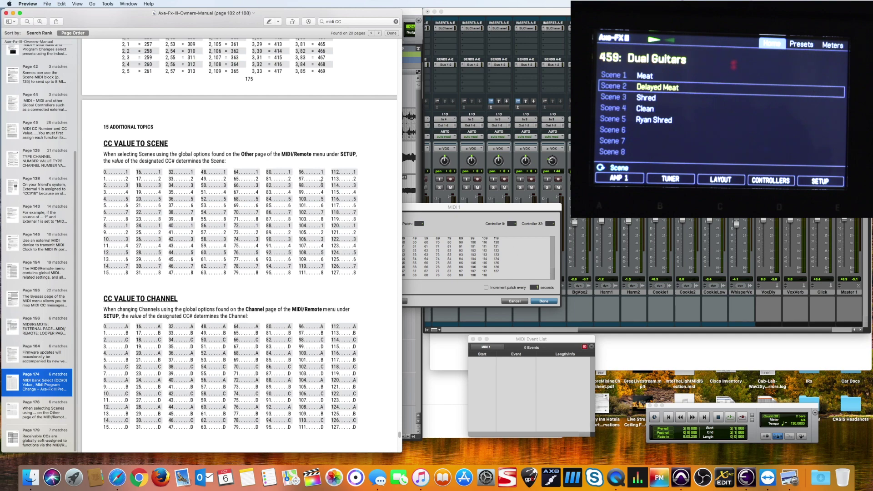
scroll(322, 180, up, 10)
scroll(321, 179, up, 15)
scroll(321, 185, down, 4)
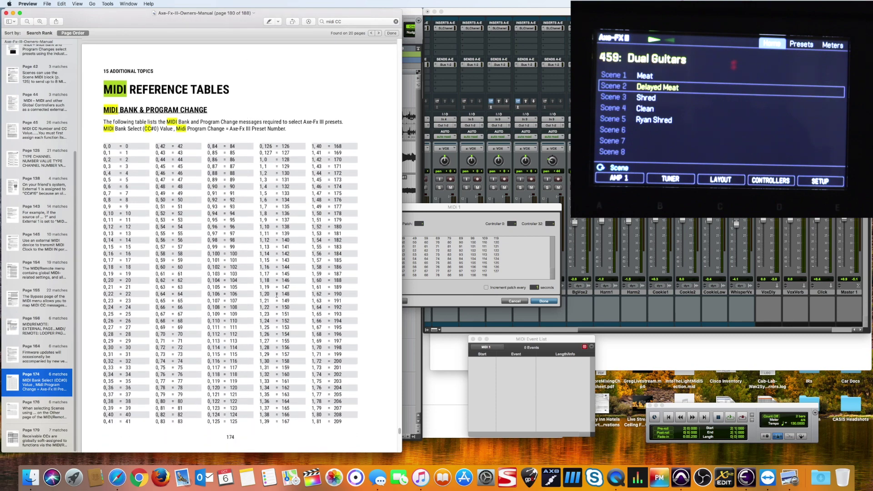
scroll(277, 295, down, 15)
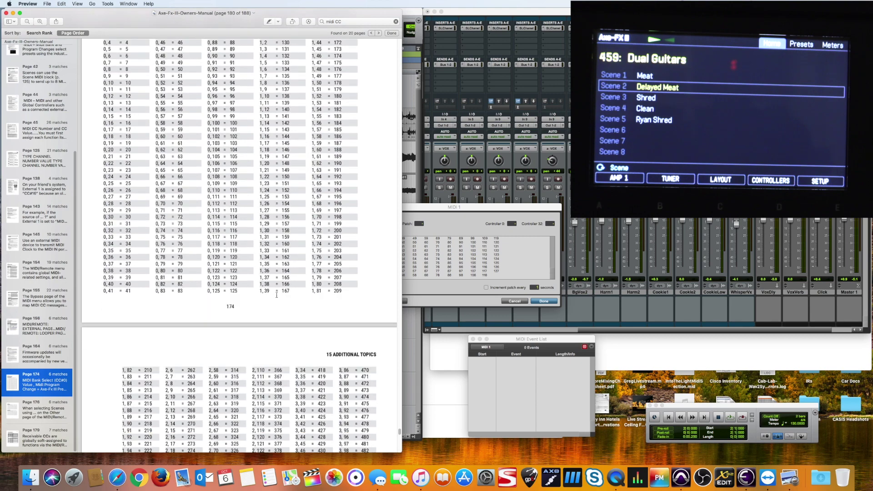
scroll(277, 295, down, 13)
scroll(277, 295, down, 7)
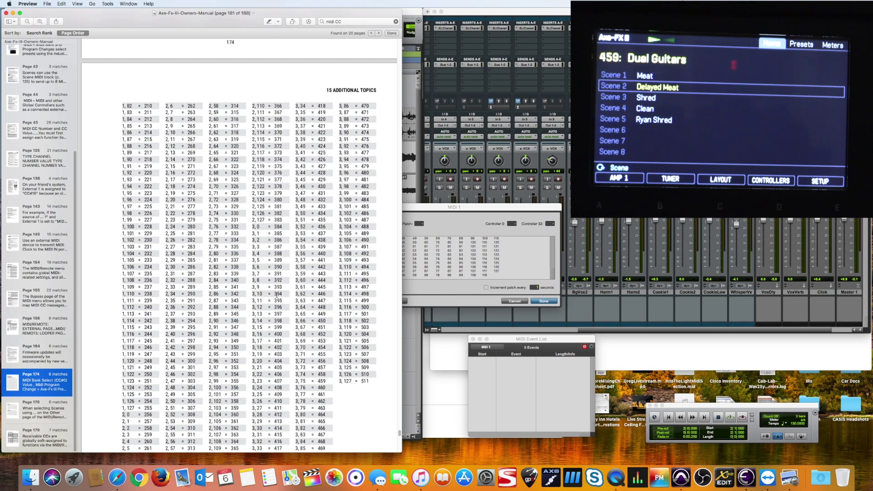
scroll(277, 294, down, 3)
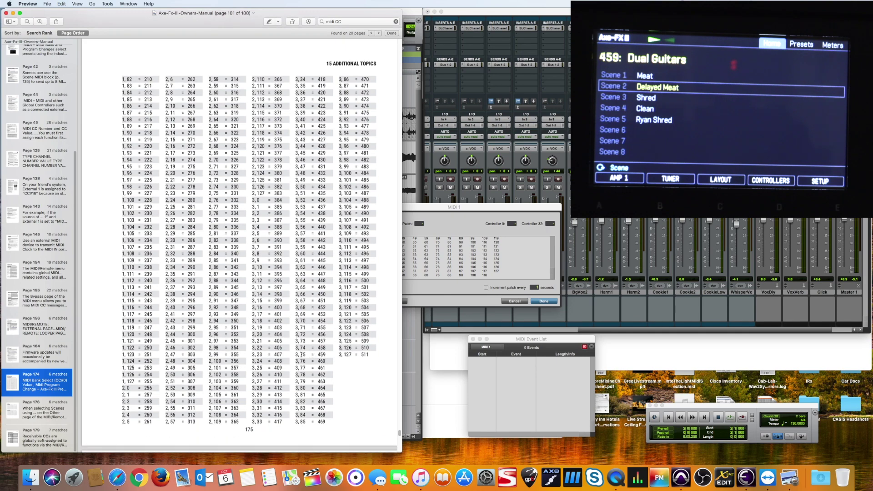
click(296, 354)
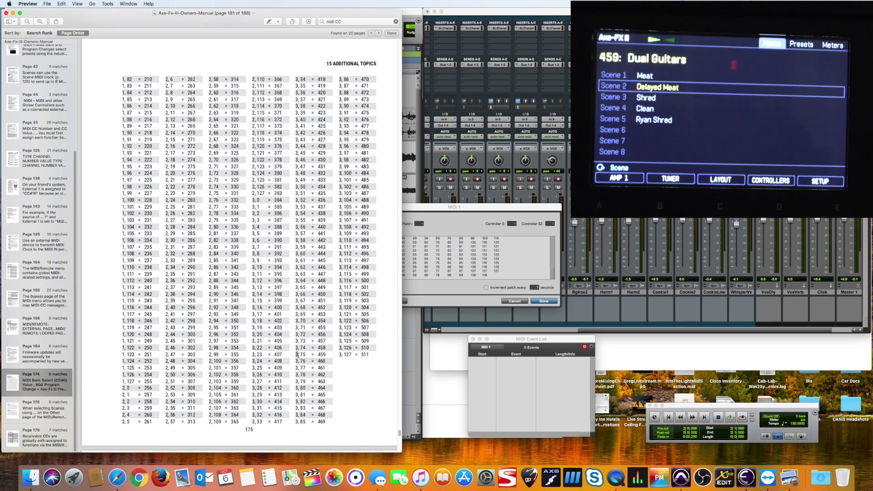
drag(301, 354, 307, 354)
drag(317, 354, 325, 354)
- In the Pro Tools program change dialog, set Controller 0 to 3 and the patch to 74
drag(450, 212, 434, 220)
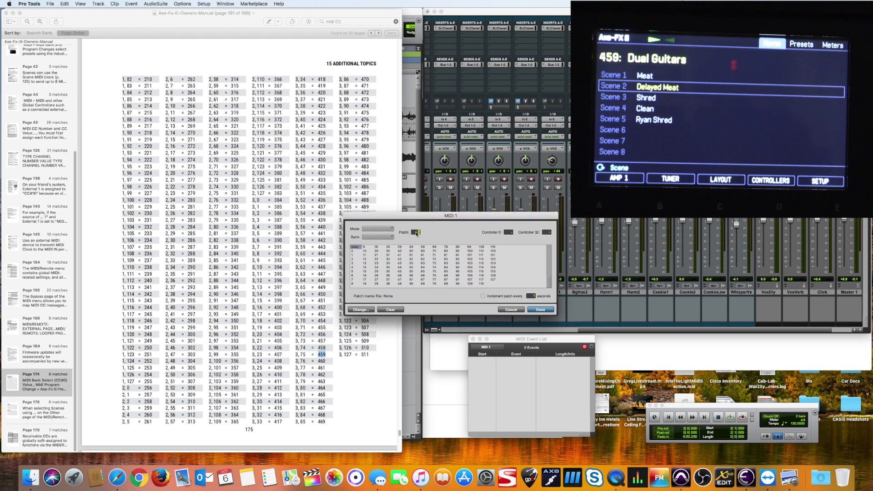
click(508, 232)
drag(429, 217, 494, 235)
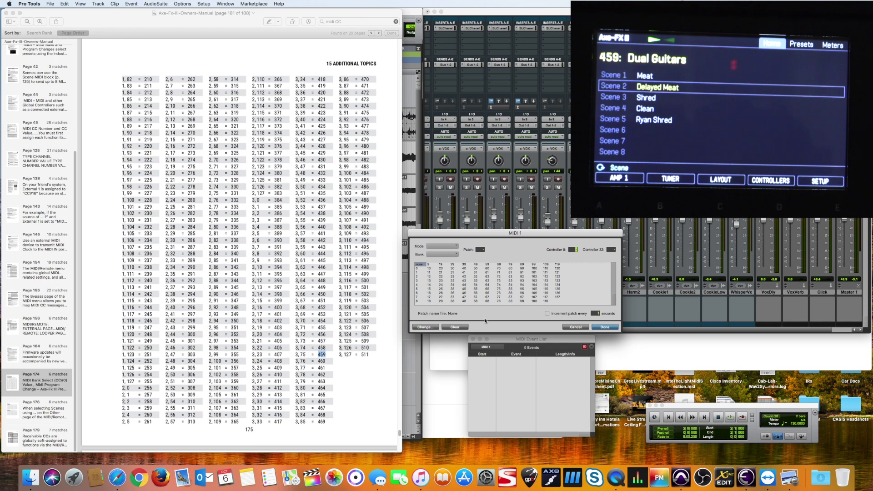
click(576, 249)
click(481, 249)
text(74)
key(Return)
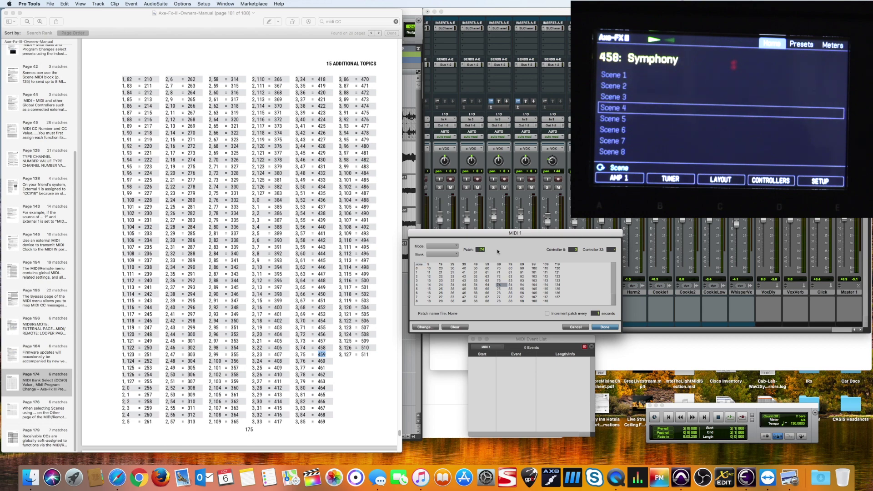
- Change the program change event's patch to 75 and accept the settings
drag(511, 238, 518, 238)
click(489, 251)
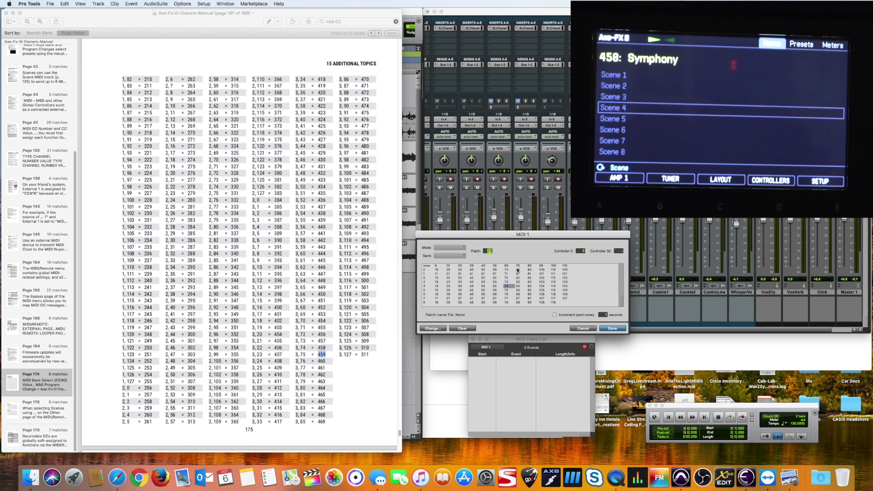
key(Return)
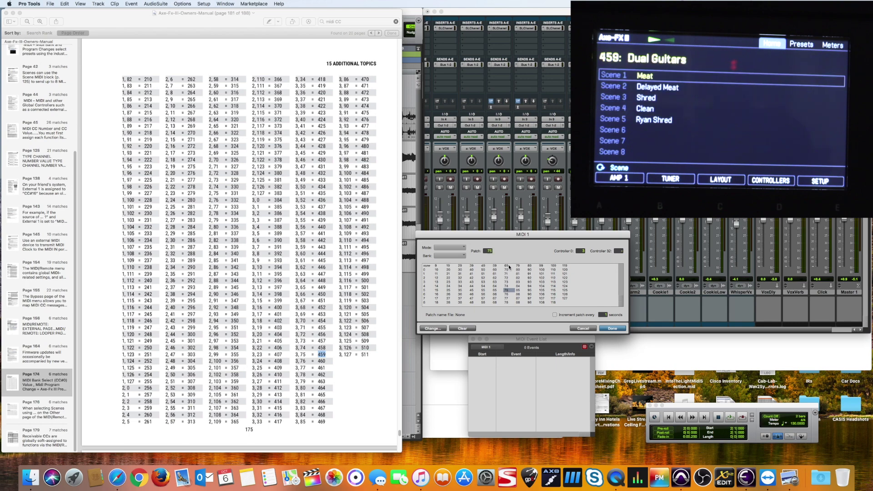
click(613, 328)
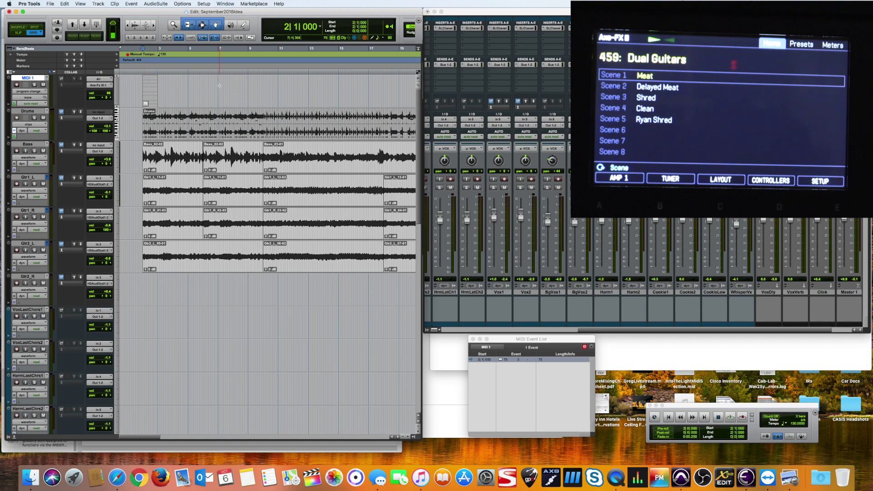
- Audition the song around the break near bar 57 and place the edit cursor on the MIDI track at 57|1|480
scroll(219, 86, right, 10)
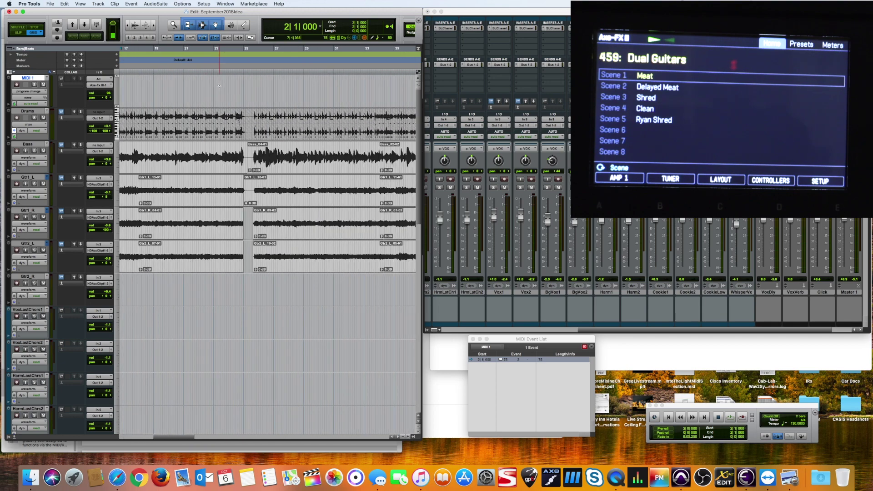
scroll(219, 85, right, 3)
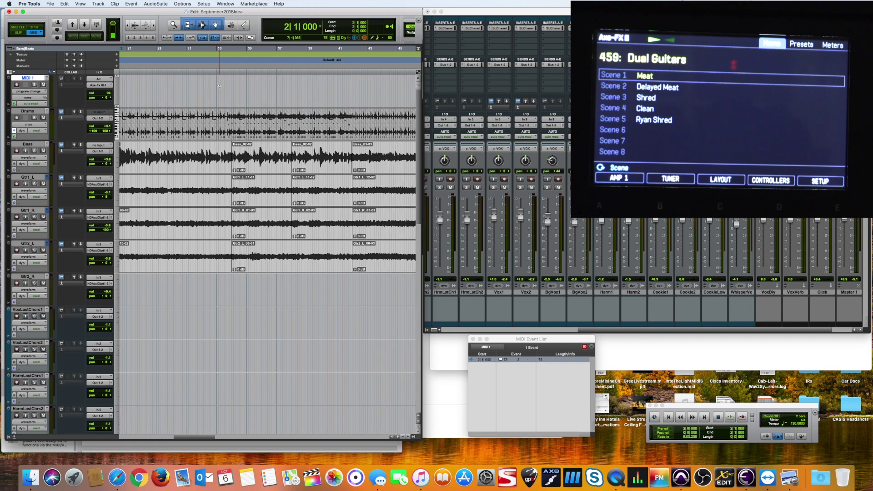
scroll(219, 85, right, 7)
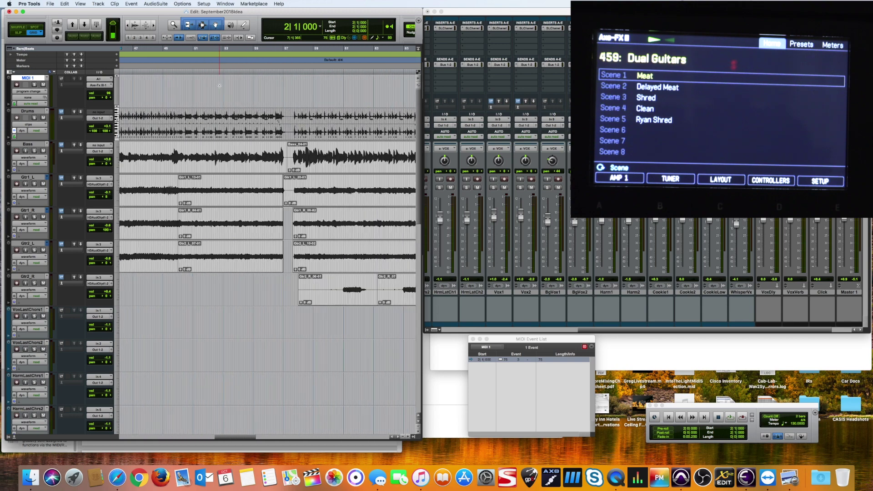
click(243, 85)
key(space)
key(space)
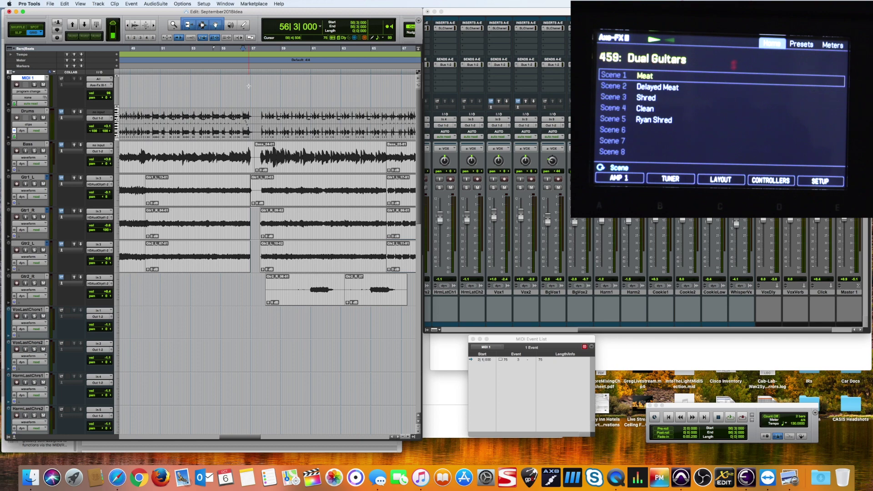
click(247, 86)
click(254, 86)
key(space)
key(space)
key(space)
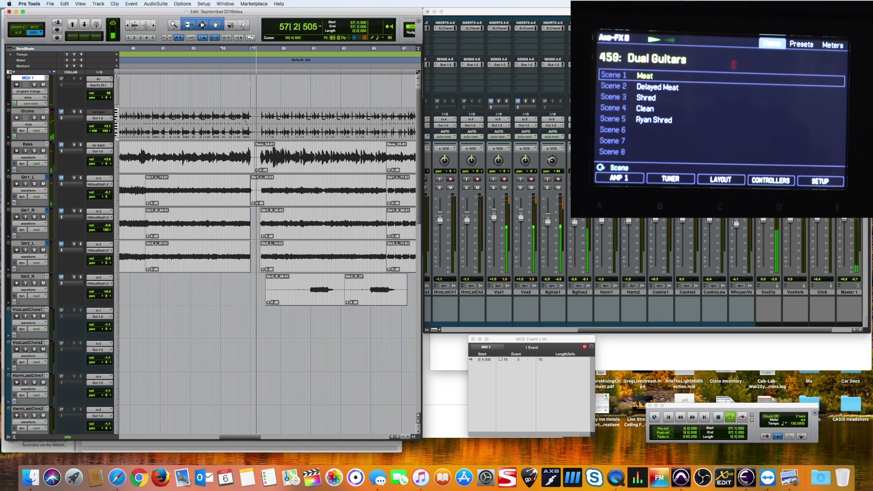
key(space)
click(253, 88)
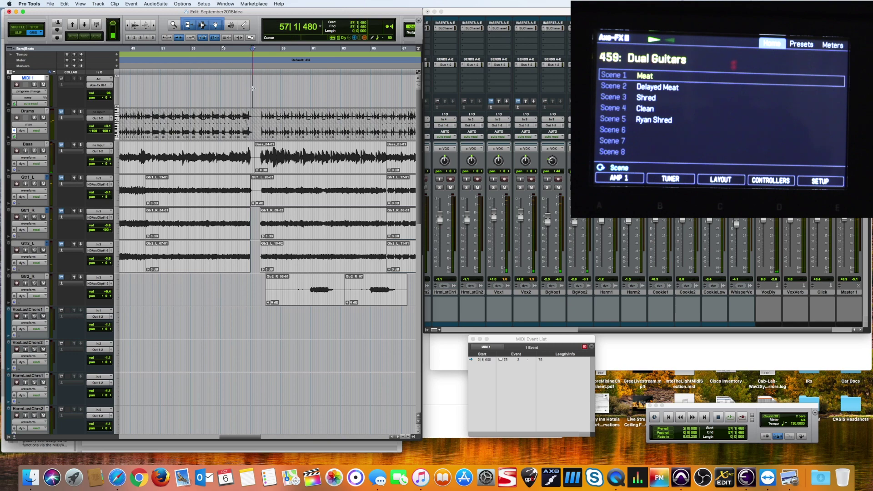
- Play the song across the break from 56|2|480 on the MIDI track and stop after listening
click(247, 87)
click(193, 88)
click(240, 93)
key(space)
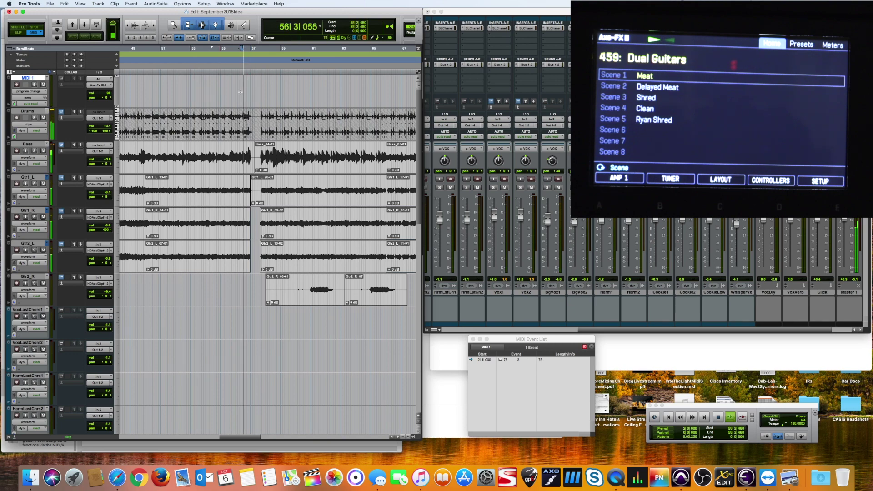
key(space)
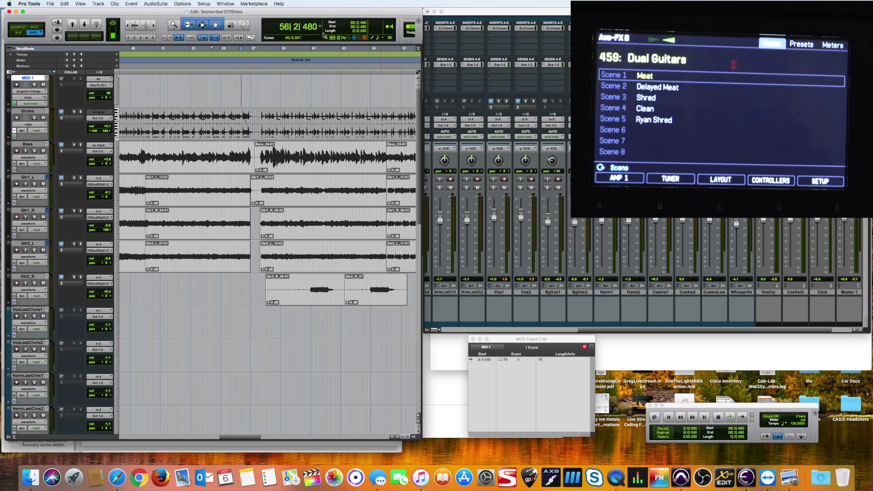
- Reposition the MIDI Event List window and select the program change event at 2|1|000
click(208, 3)
mouse_move(223, 3)
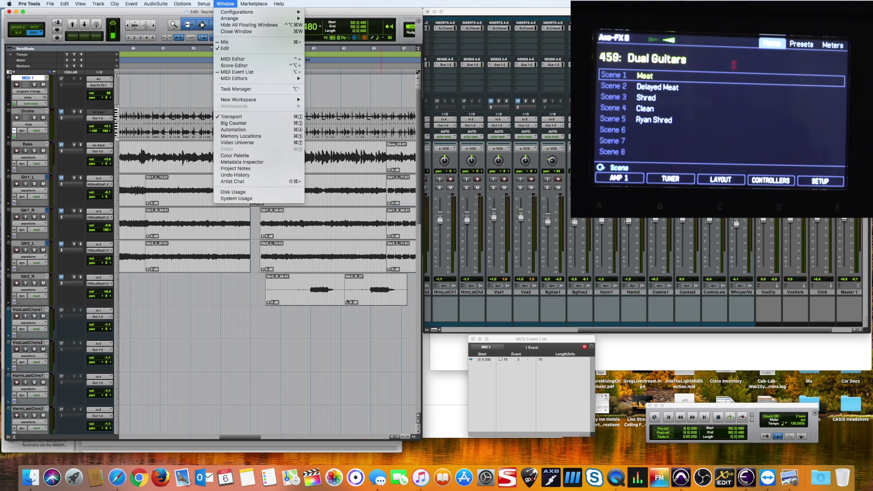
drag(527, 342, 496, 345)
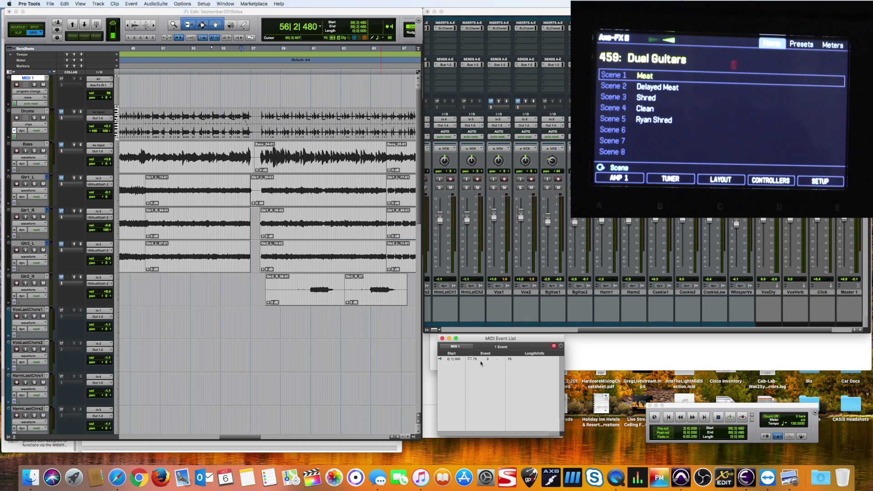
click(488, 360)
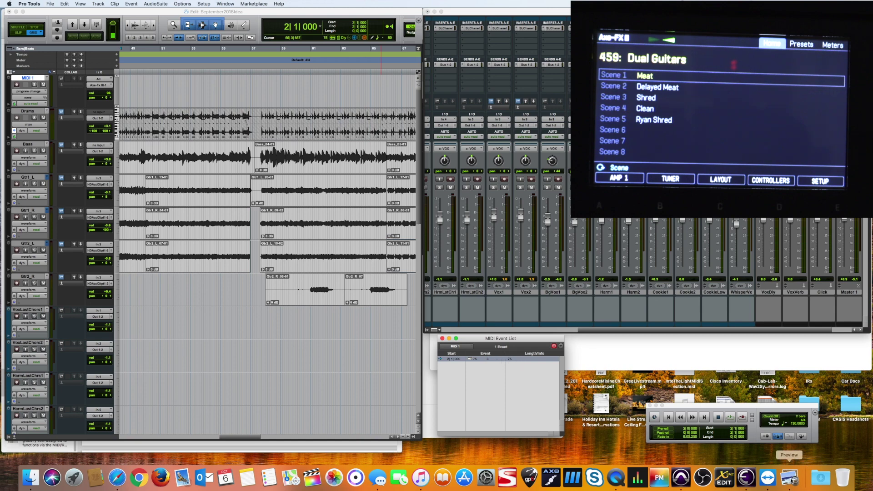
- Look up the CC Value to Scene table in the Axe-Fx III owner's manual in Preview and return to Pro Tools
click(792, 477)
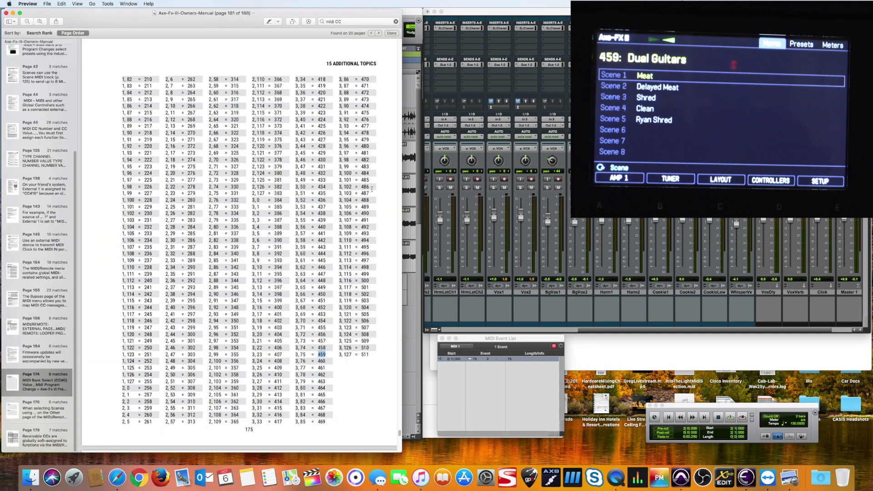
scroll(309, 153, down, 5)
scroll(309, 153, down, 10)
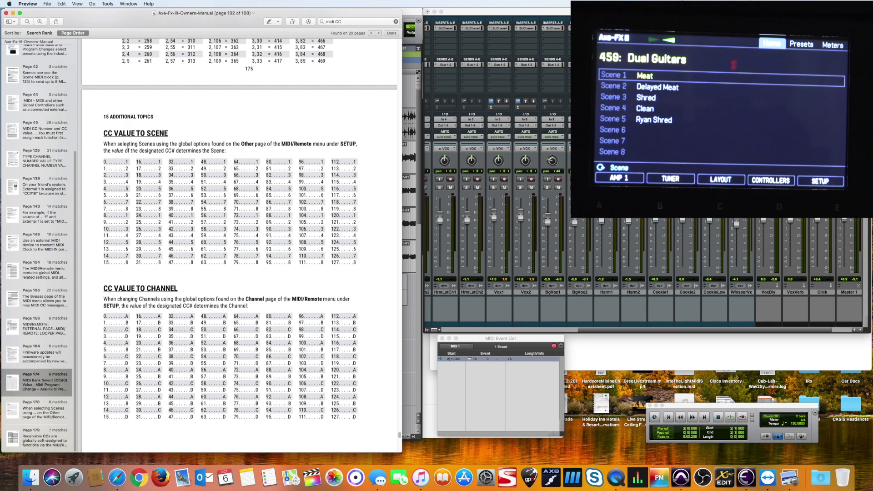
double_click(243, 143)
click(182, 152)
double_click(191, 175)
click(409, 17)
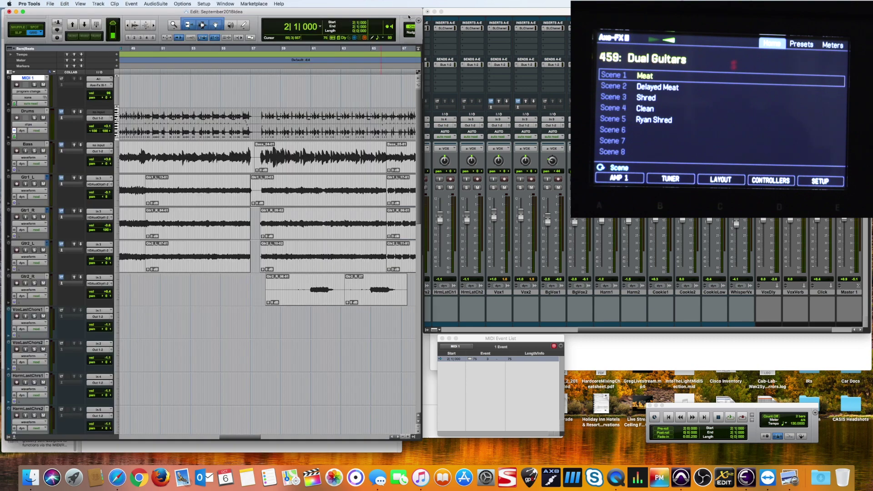
- Place the edit cursor at 24|4|000 on the MIDI track, just before the earlier break, and audition that spot
click(254, 89)
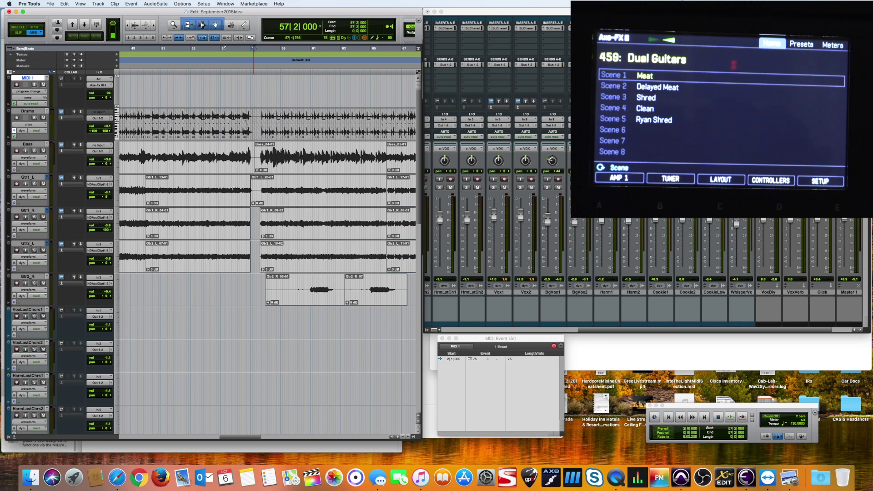
scroll(292, 226, left, 5)
scroll(221, 122, left, 6)
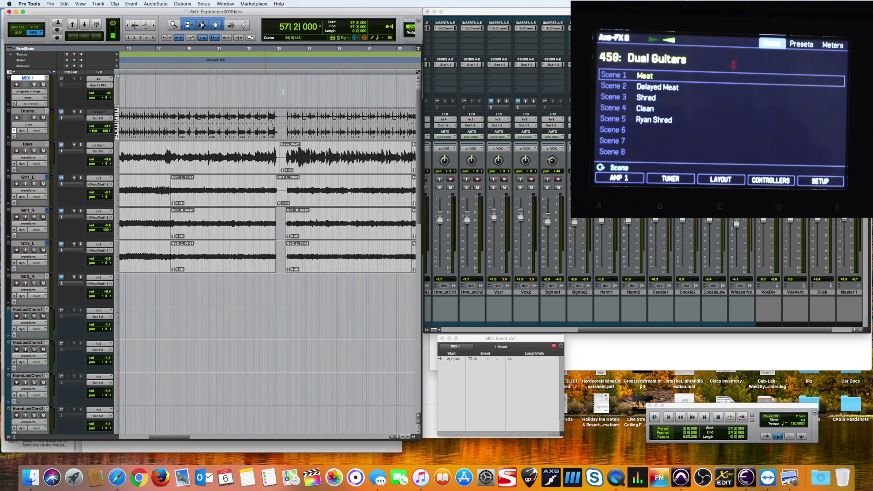
click(273, 84)
key(space)
key(space)
- Insert a controller event on the MIDI 1 track at 25|1|000 through the MIDI Event List
click(553, 347)
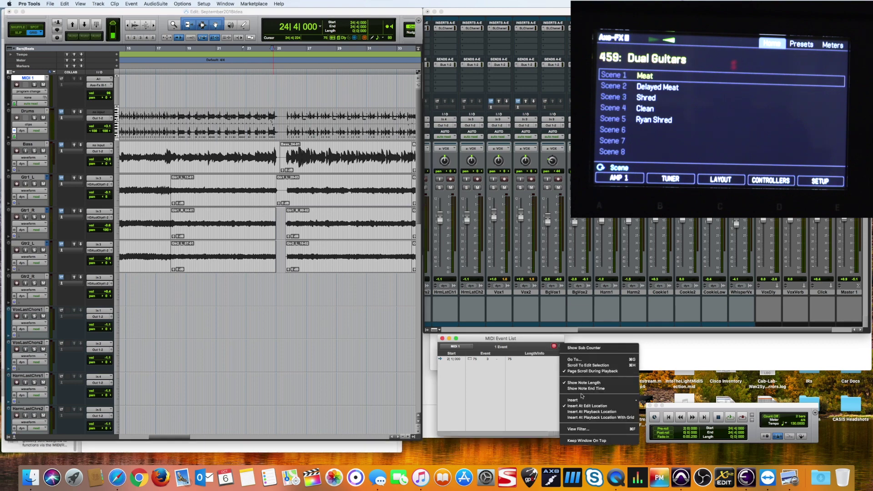
mouse_move(587, 401)
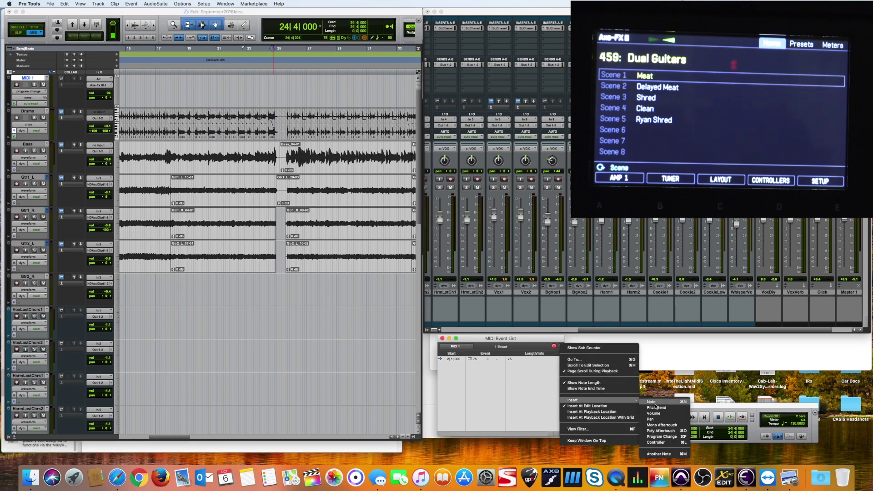
click(658, 442)
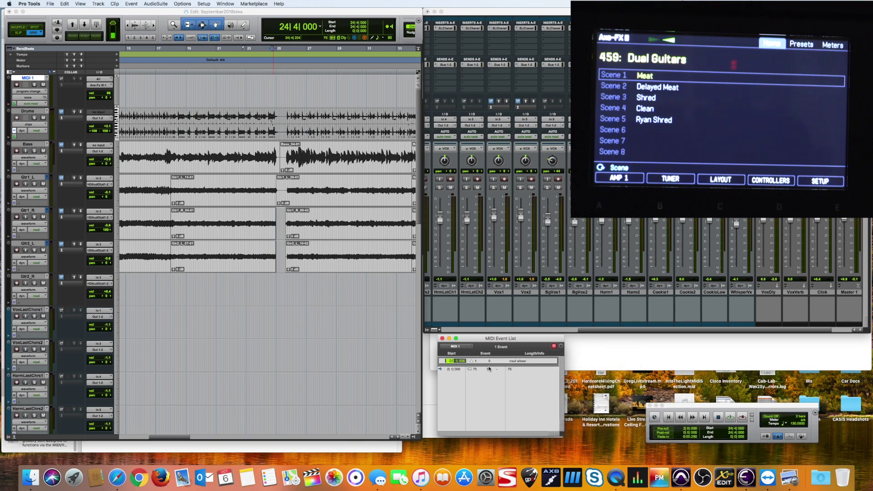
key(Return)
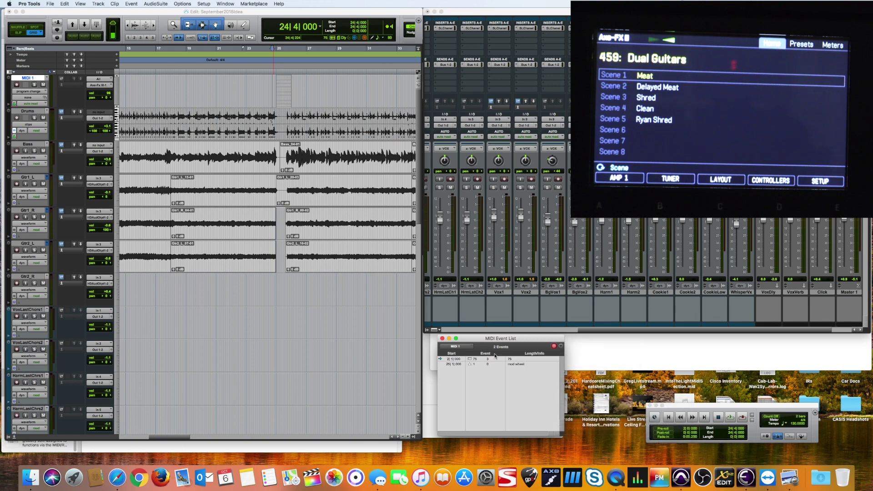
- Set the new controller event's number to 34 and its value to 1
click(474, 366)
click(474, 365)
text(34)
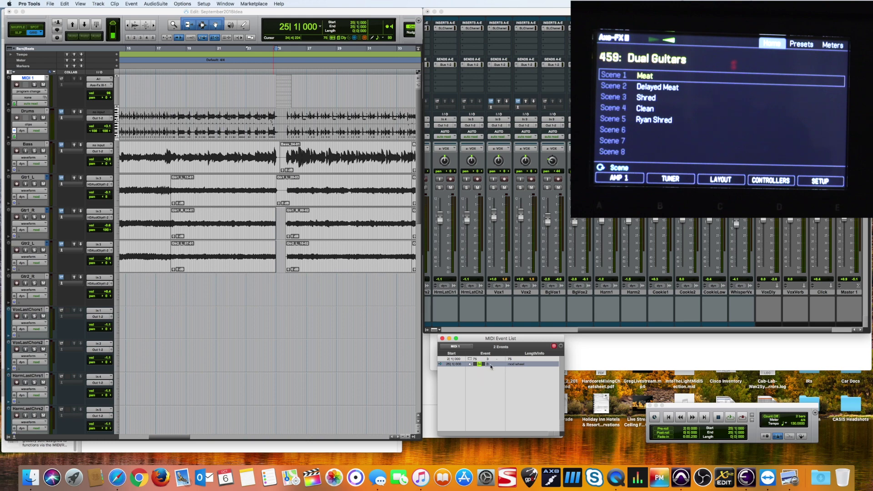
key(Return)
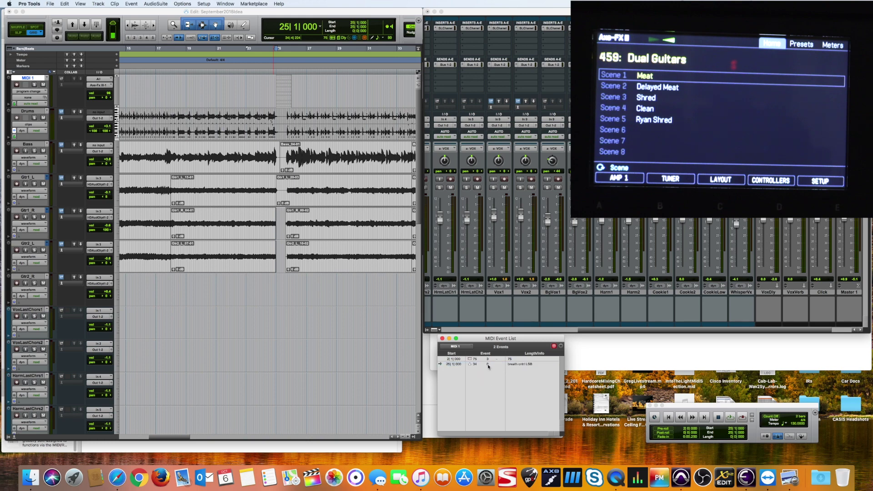
click(488, 365)
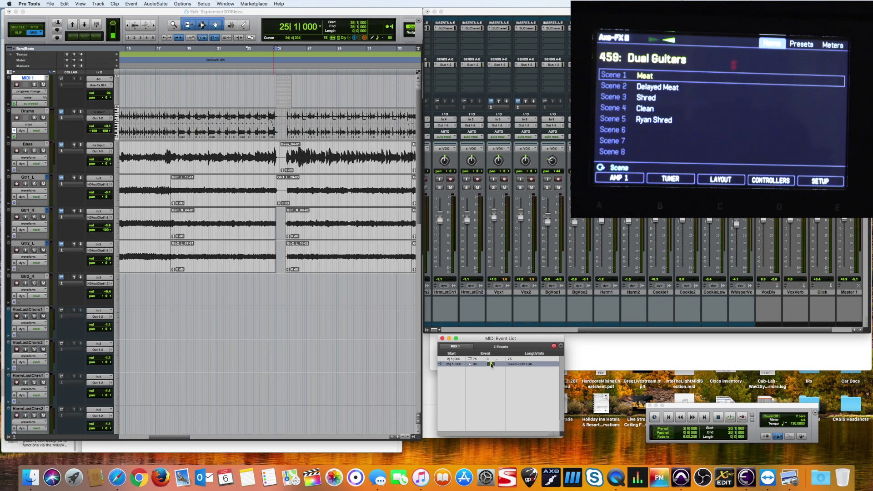
key(Return)
- Play the song from 23|3|480 through bar 25 to test the scene change, and restart playback to check the scene again
click(267, 81)
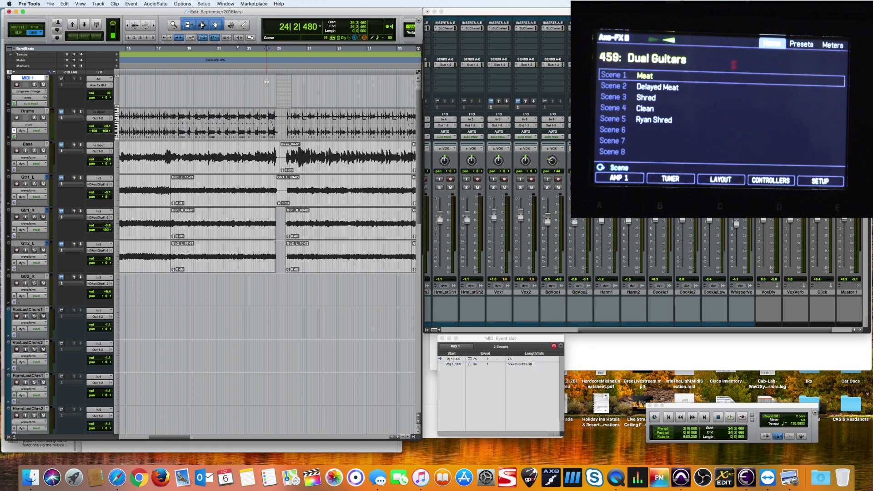
click(255, 83)
key(space)
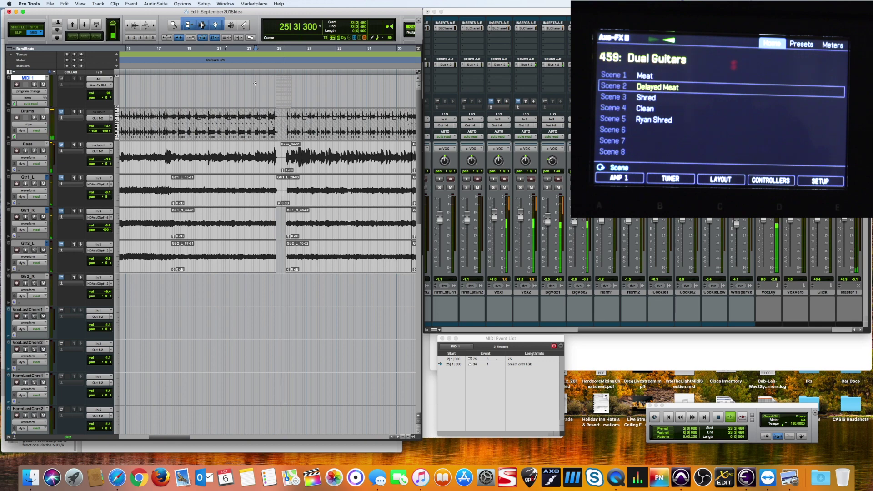
key(space)
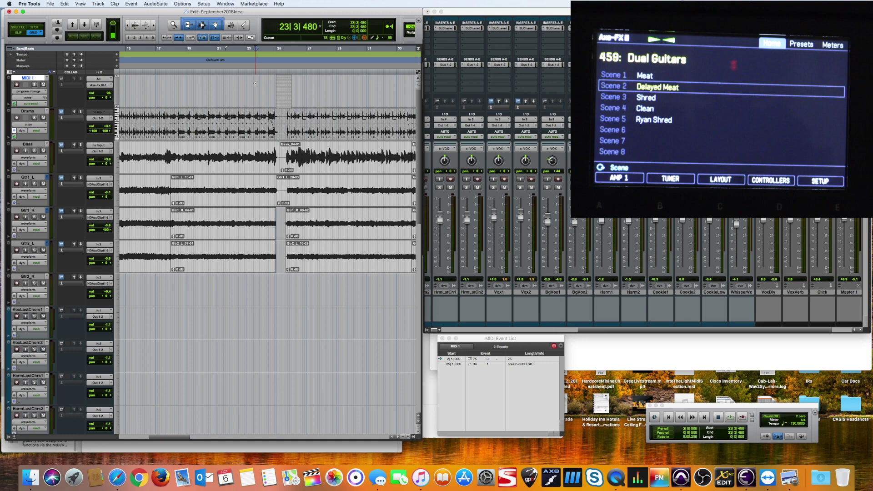
key(space)
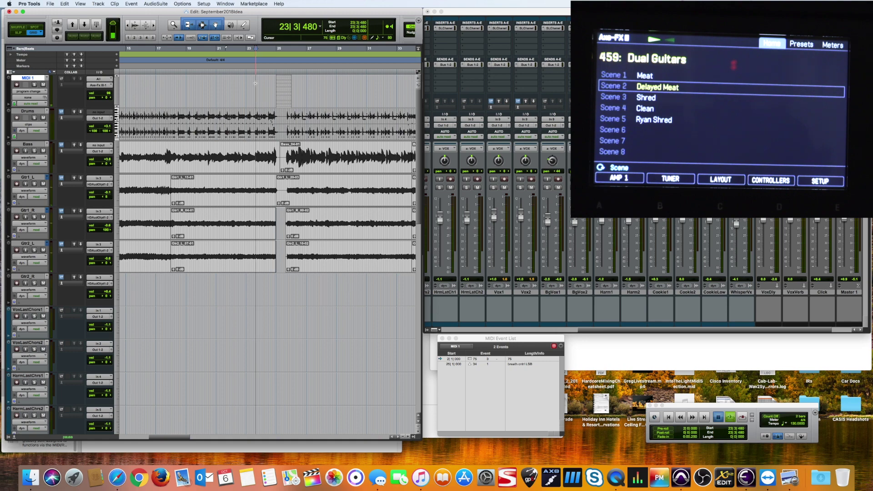
key(space)
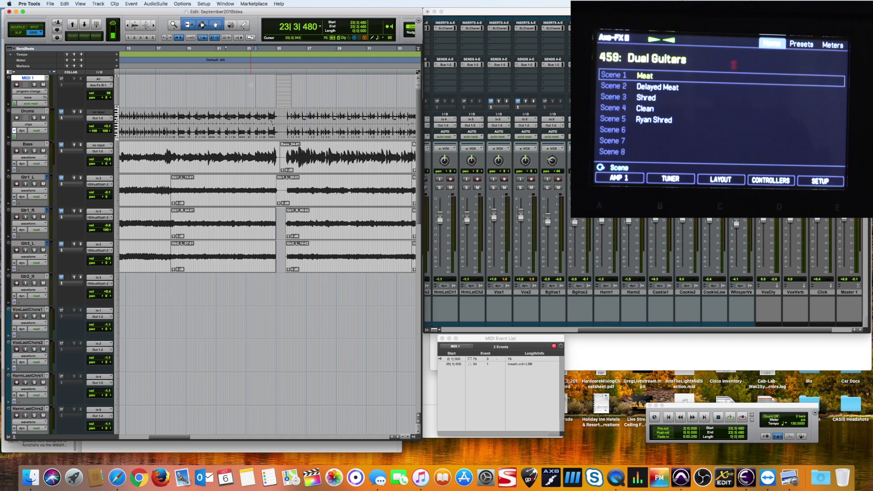
- Play the song from 19|4|000 through the controller event at bar 25 to hear the scene change in context
click(197, 86)
key(space)
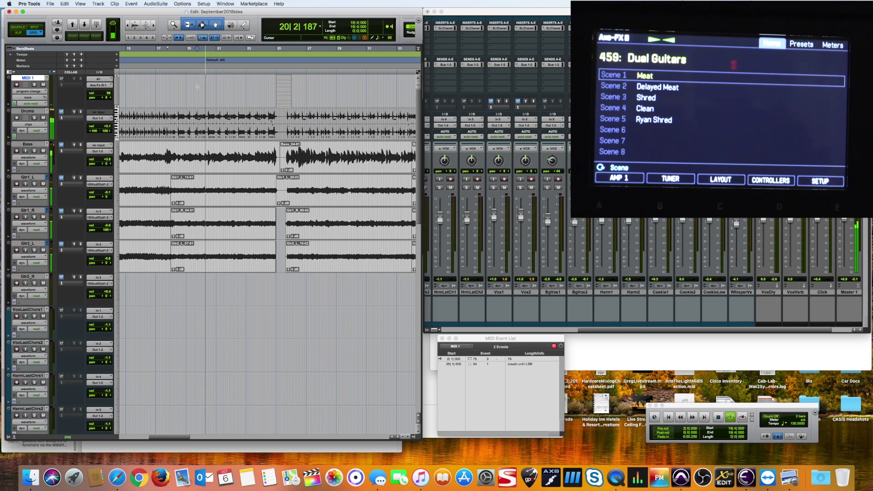
key(space)
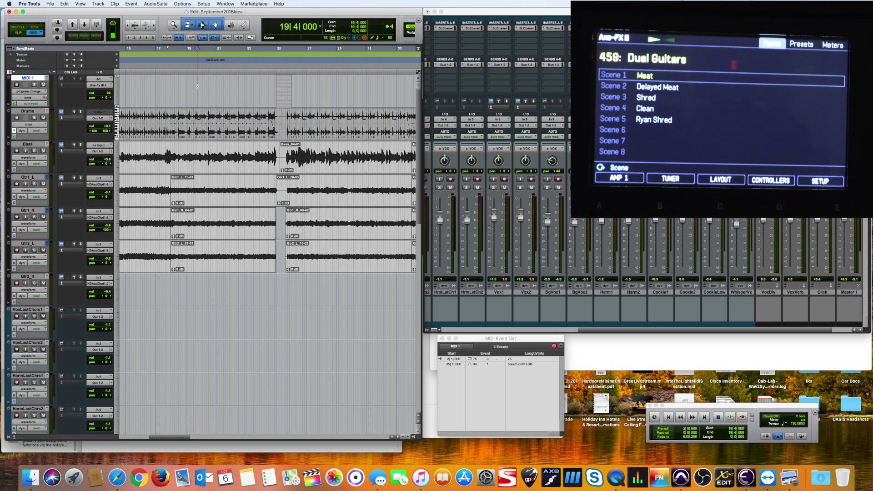
key(space)
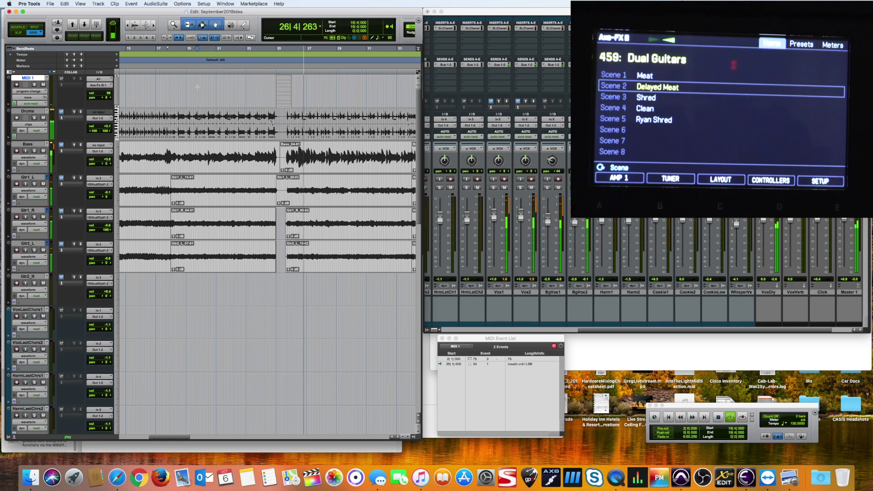
key(space)
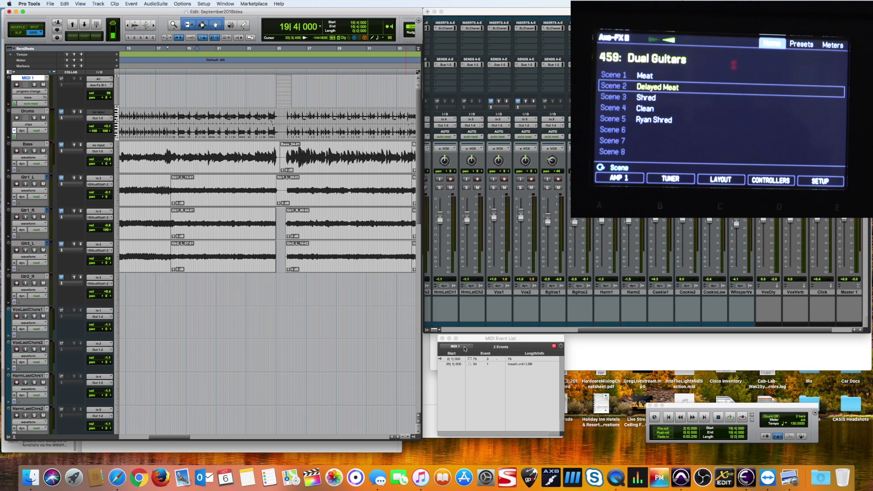
- Set the controller 34 event's value to 3 and play from bar 23 to test the scene switch
click(489, 364)
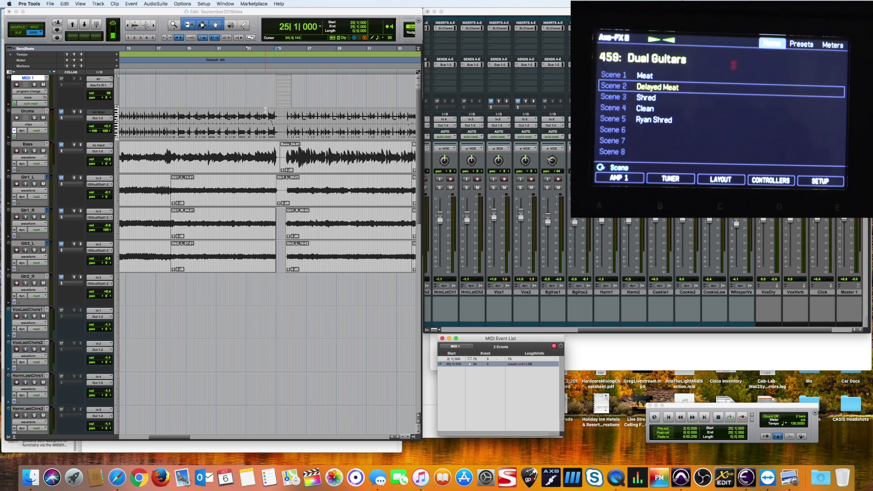
click(246, 93)
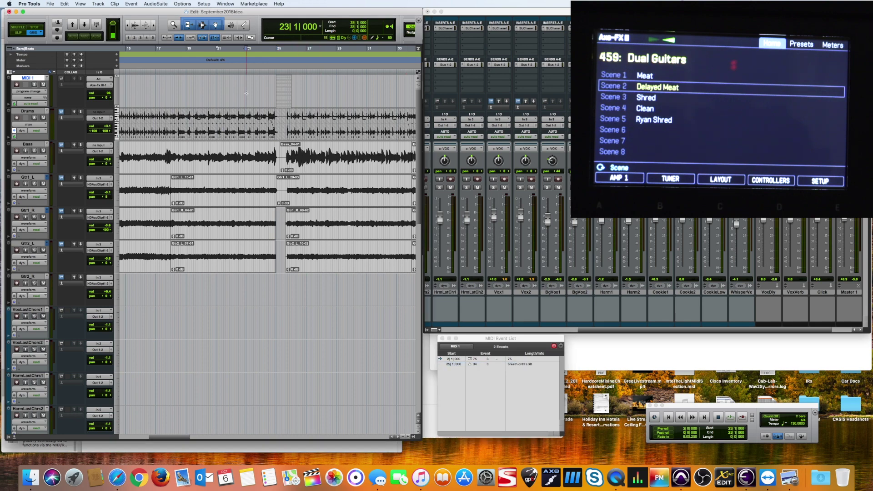
click(253, 90)
key(space)
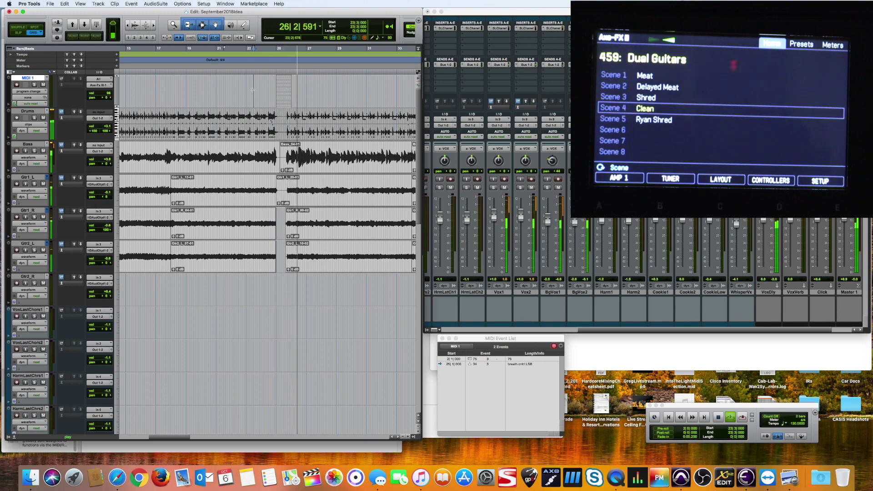
key(space)
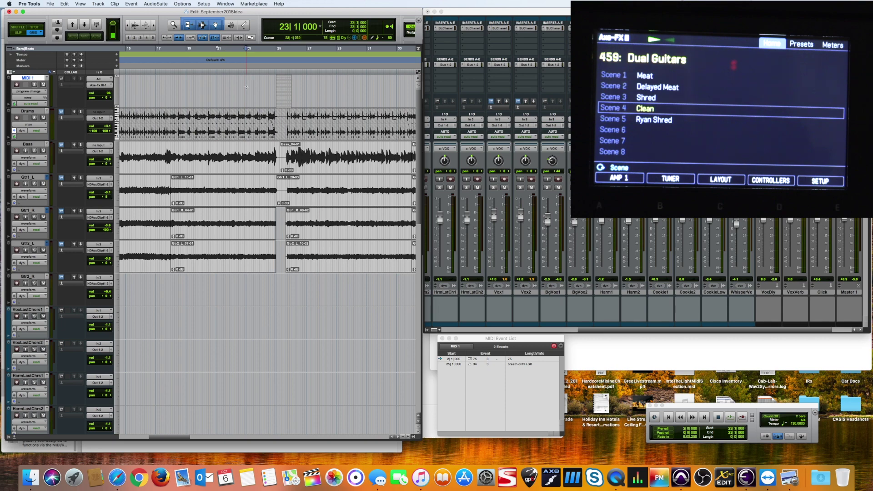
key(space)
key(space)
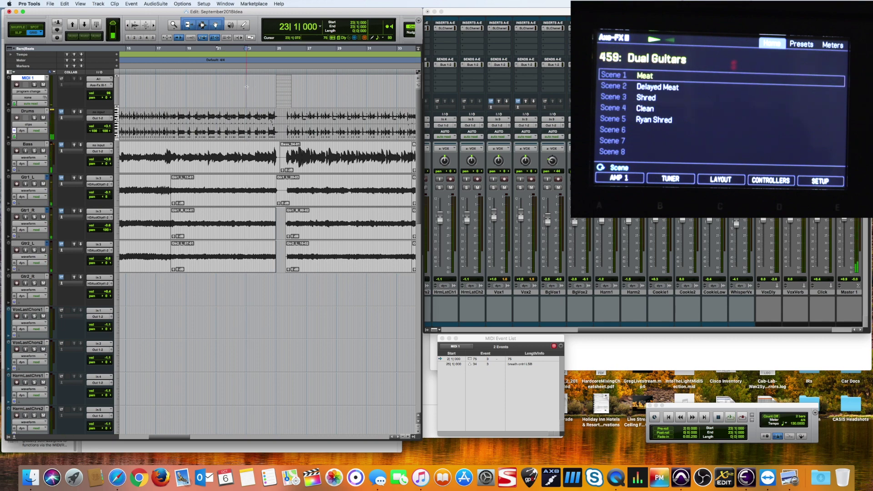
key(space)
- Show the later break near bar 57 on the timeline and reposition the MIDI Event List window
scroll(260, 96, right, 8)
scroll(260, 96, right, 10)
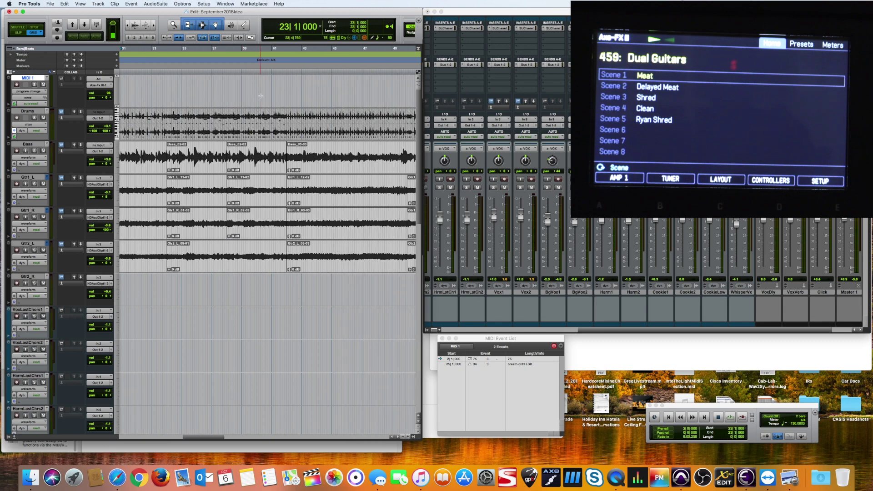
scroll(261, 96, right, 3)
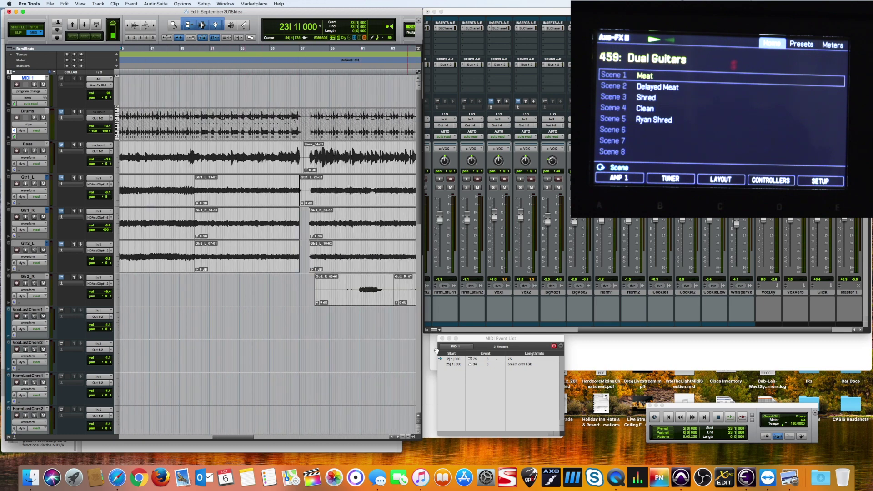
drag(475, 338, 468, 339)
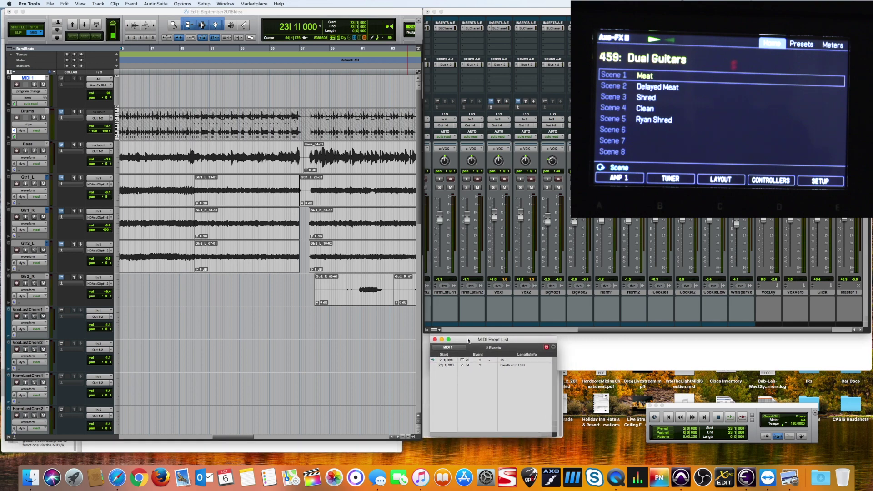